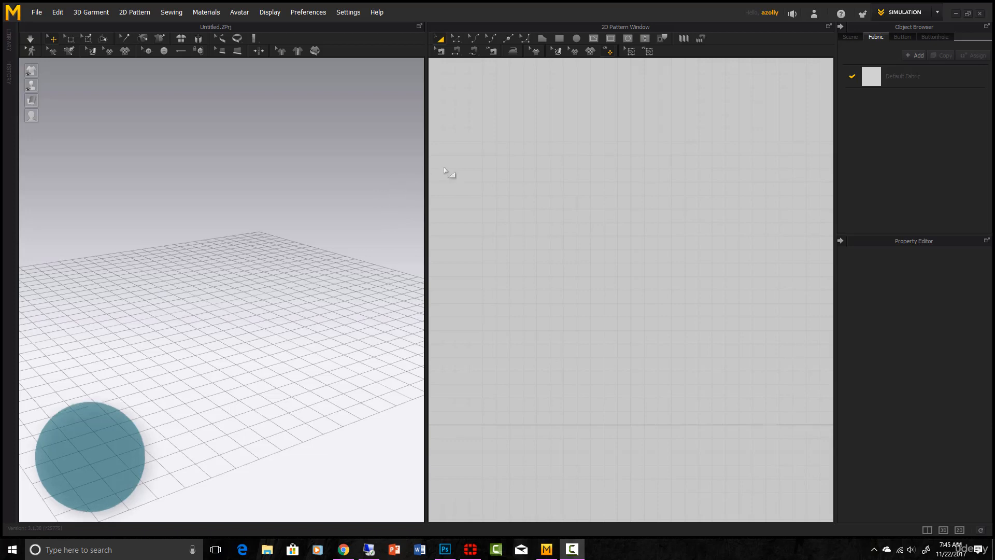
Draw a large rectangular pattern piece in the 2D pattern area with its lower edge on the horizontal axis line.
click(560, 39)
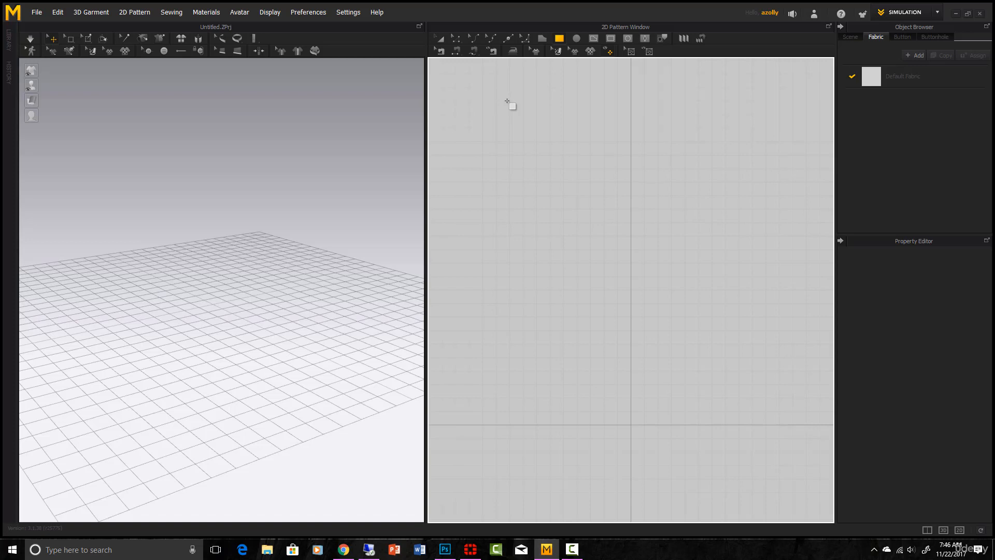
drag(507, 101, 759, 425)
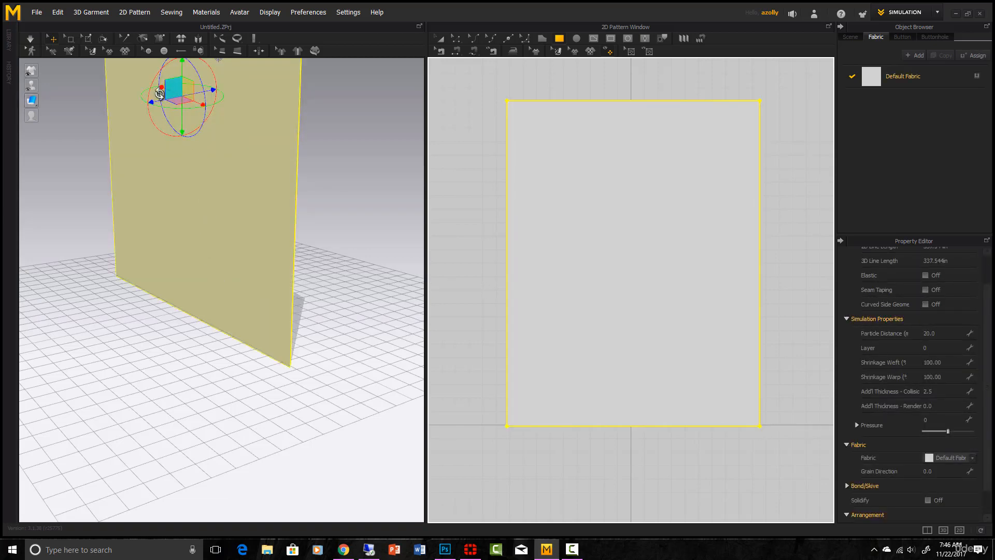
Rotate the rectangular pattern to lie horizontally in 3D and lower it closer to the ground grid.
drag(144, 120, 170, 218)
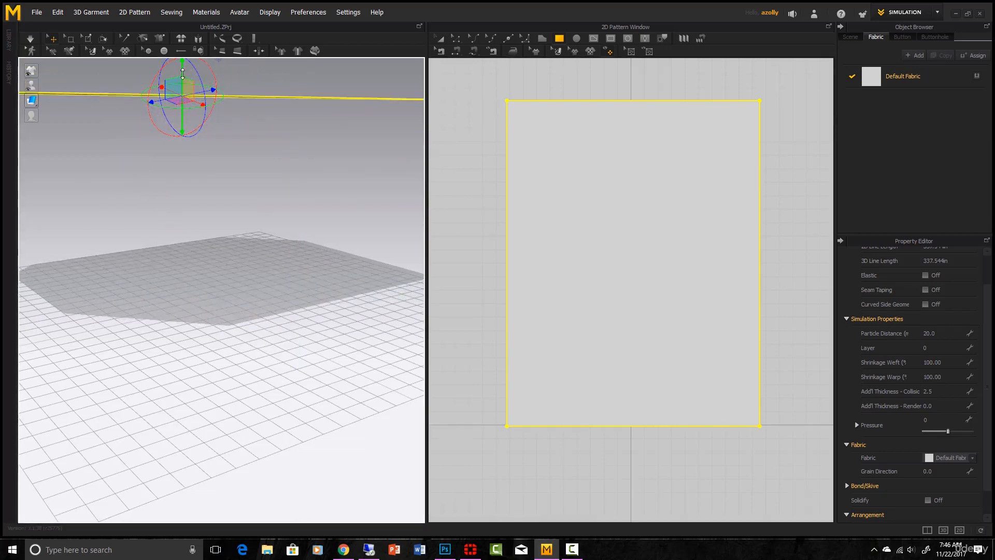
drag(180, 128, 185, 193)
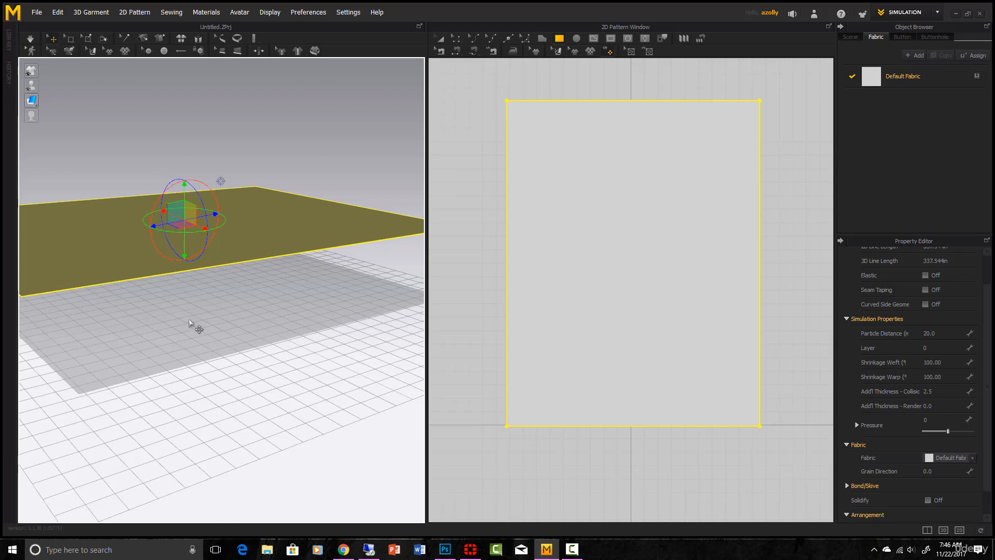
right_drag(189, 322, 300, 332)
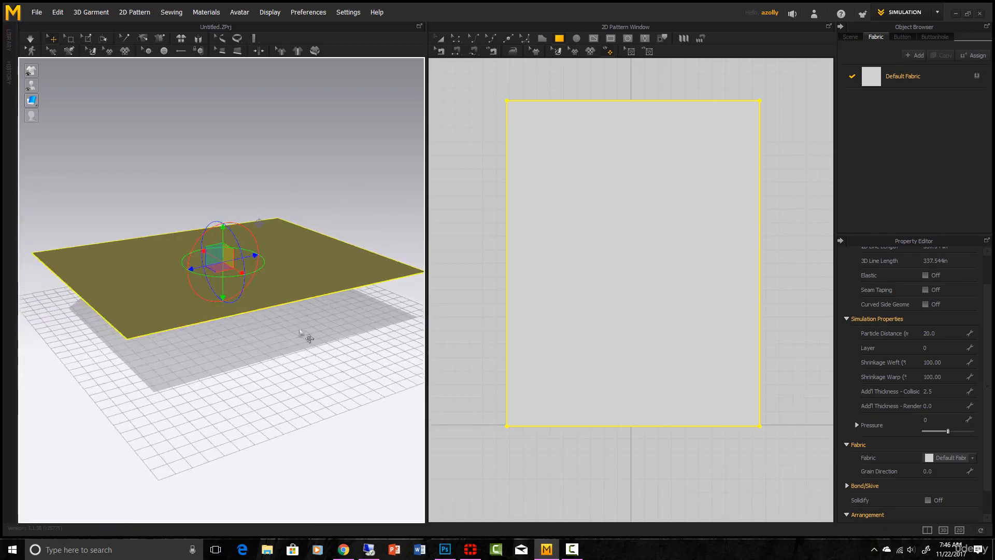
Simulate the cloth so it drops onto the ground grid, and tug the corner matching the 2D pattern's lower-right corner.
click(30, 38)
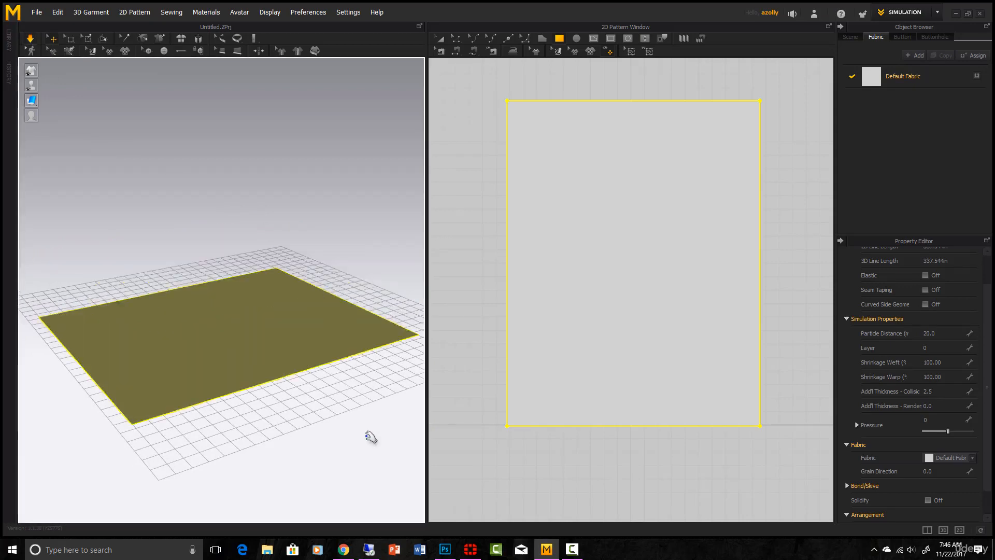
middle_drag(371, 437, 334, 379)
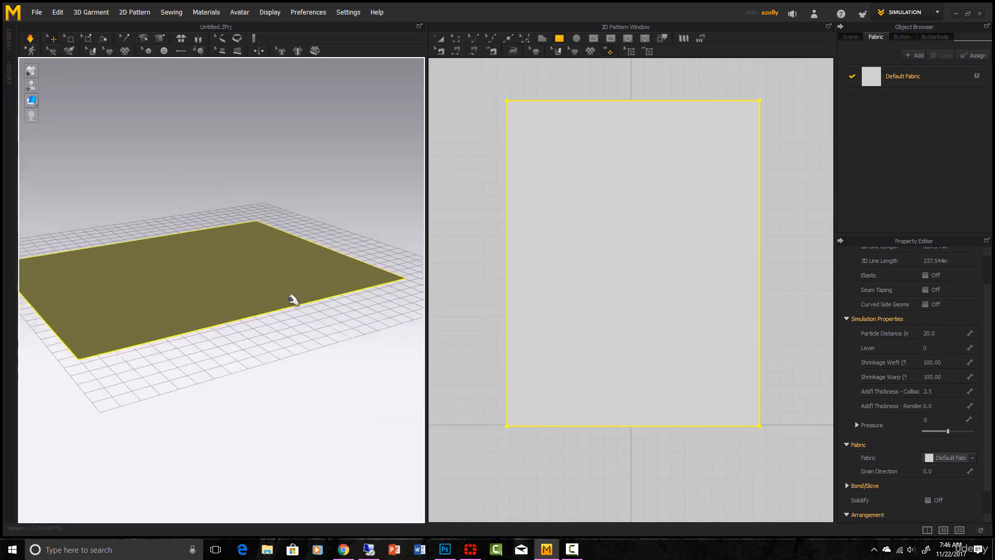
drag(287, 212, 365, 218)
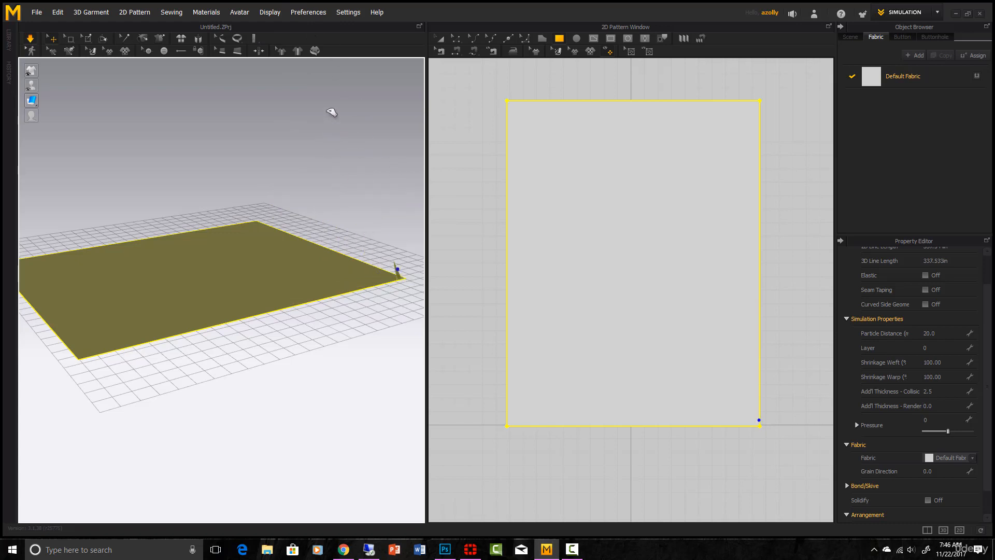
mouse_move(332, 112)
mouse_down()
mouse_move(326, 16)
mouse_move(322, 113)
mouse_up()
scroll(322, 117, up, 2)
middle_drag(415, 297, 346, 271)
scroll(353, 273, up, 2)
scroll(354, 278, down, 1)
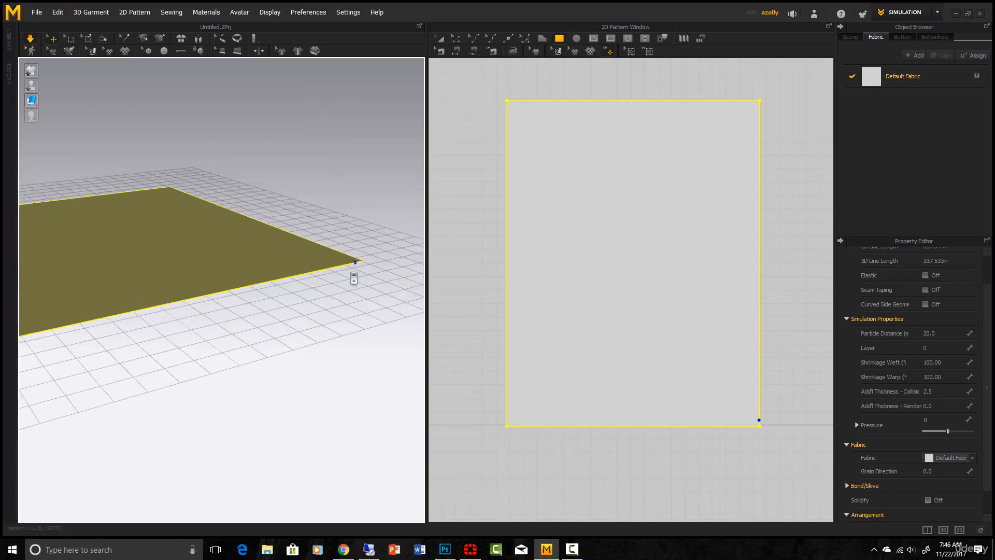
scroll(354, 278, down, 2)
scroll(362, 278, down, 1)
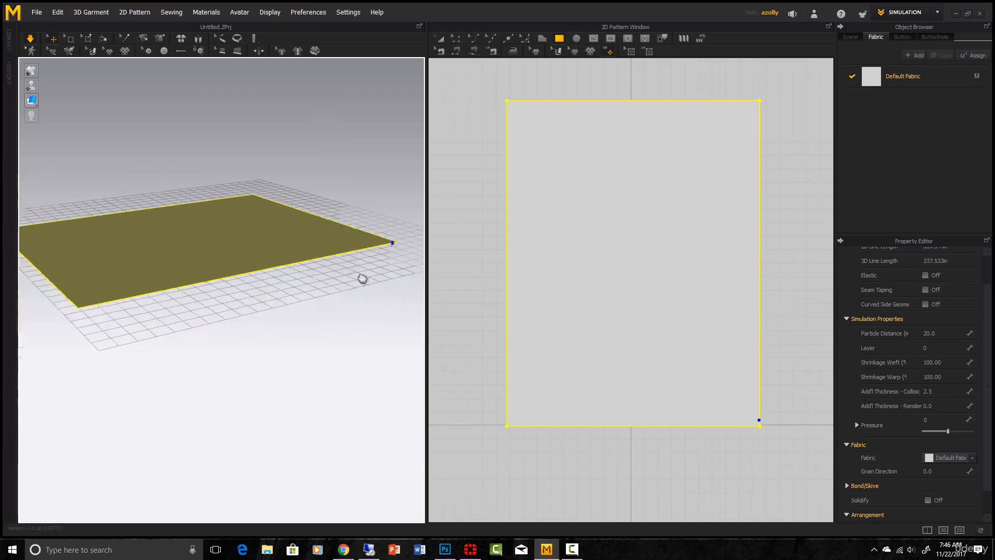
Box-select the mesh around the pattern's lower-right corner and pull it inward to create folds in the cloth.
click(69, 38)
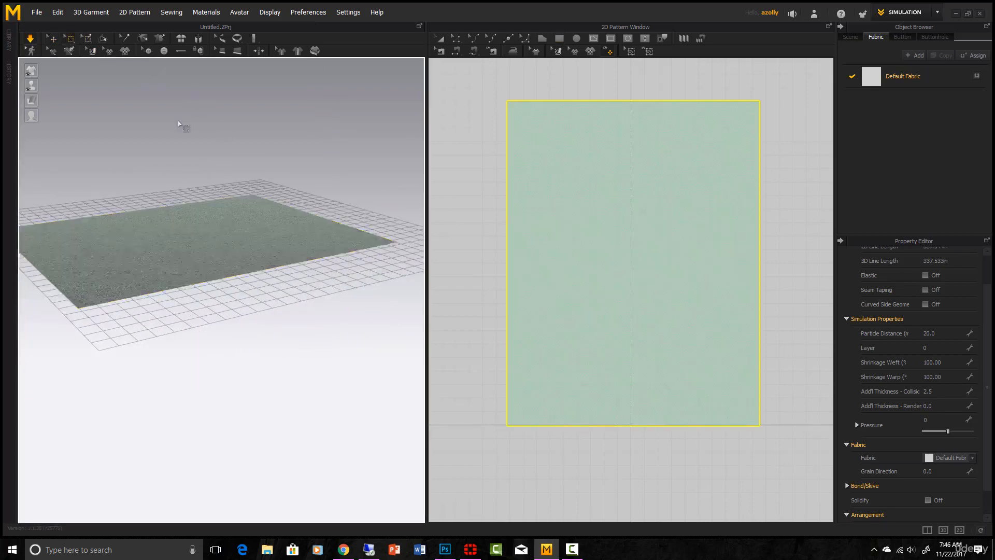
drag(300, 201, 407, 272)
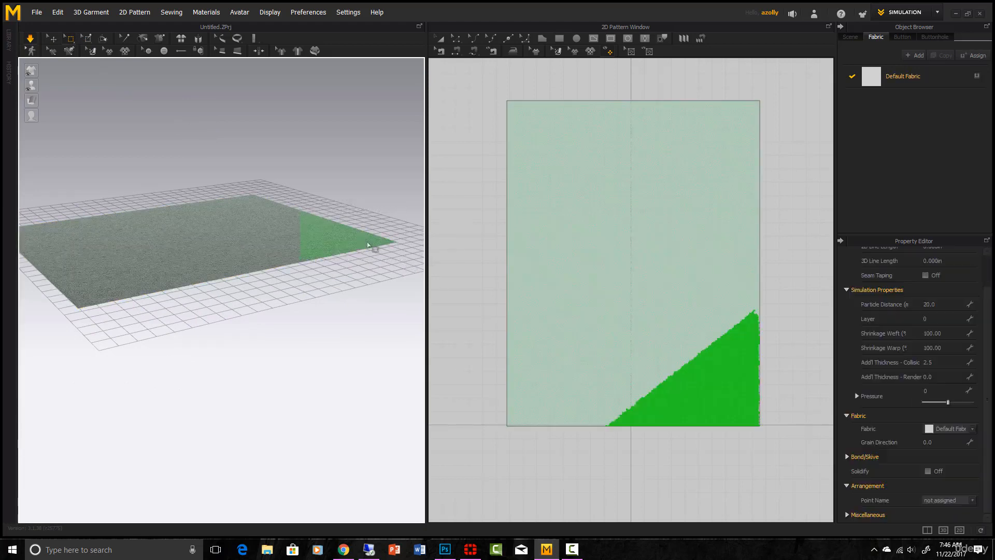
drag(337, 235, 285, 144)
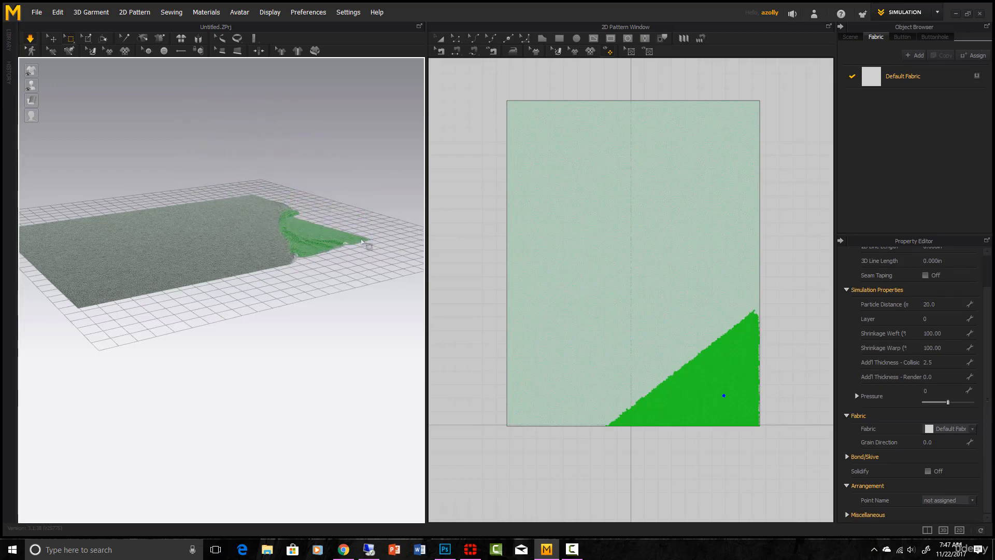
scroll(363, 241, up, 2)
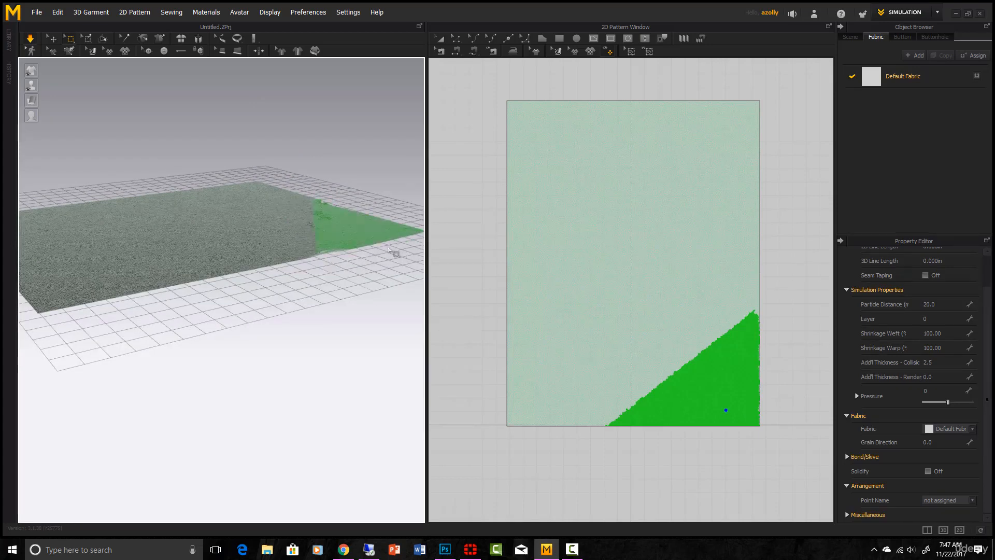
Box-select the mesh at the pattern's upper-right corner and lift it slightly to wrinkle that corner.
middle_drag(123, 325, 259, 315)
drag(257, 317, 133, 252)
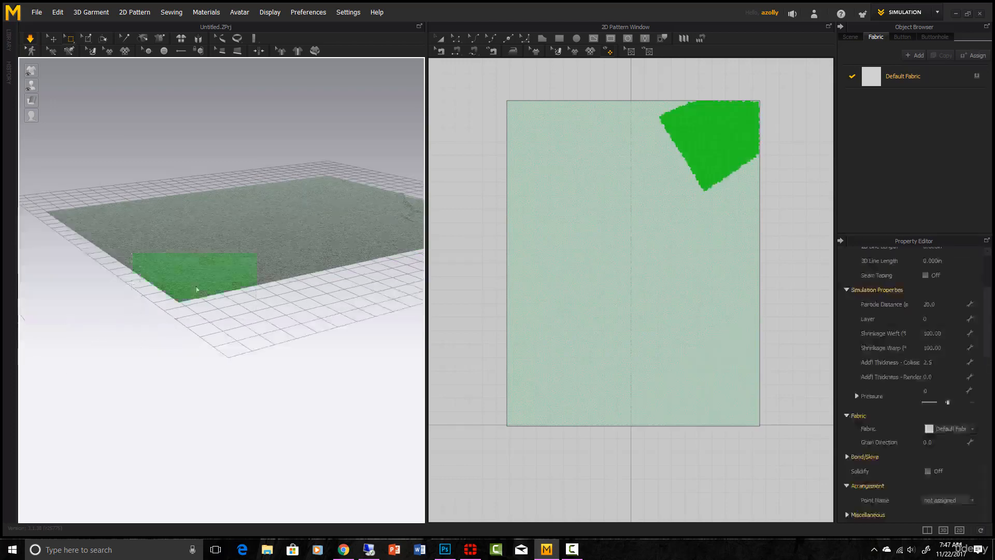
drag(198, 262, 199, 259)
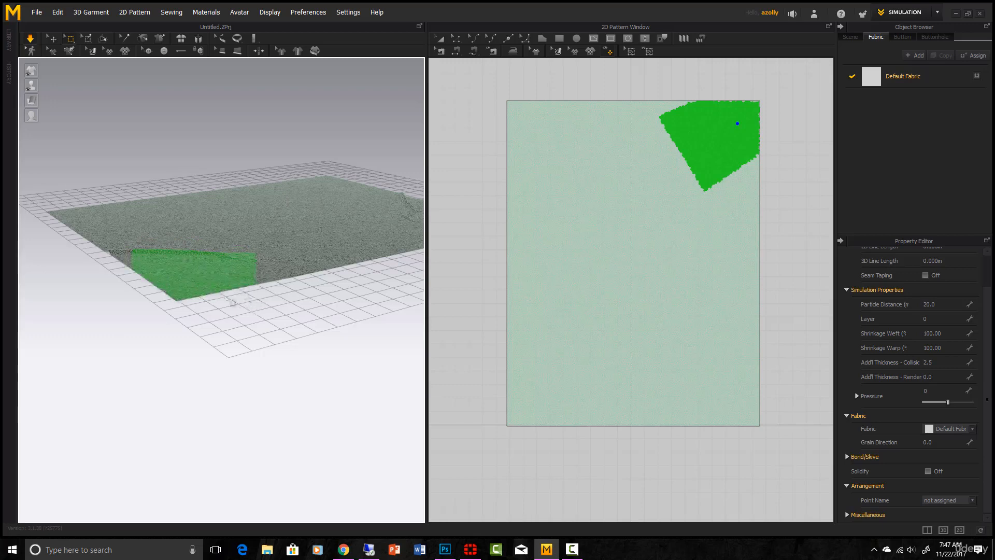
Box-select the mesh at the pattern's upper-left corner and pull it outward from the cloth.
middle_drag(83, 286, 305, 348)
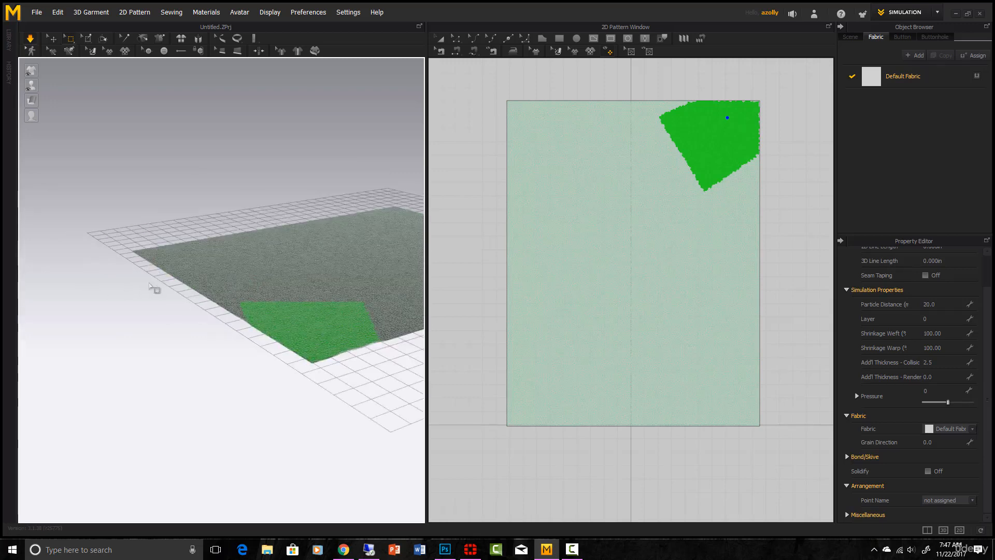
drag(171, 285, 90, 202)
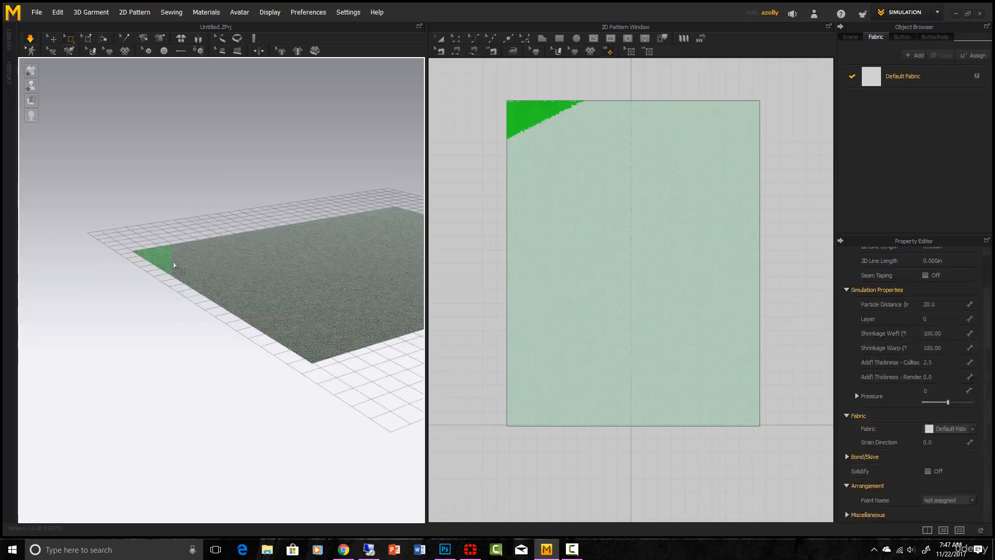
drag(170, 243, 104, 239)
Pull up a small mesh area on the pattern's right edge, and return to Select/Move to check the folds.
scroll(164, 256, up, 3)
right_drag(200, 287, 105, 304)
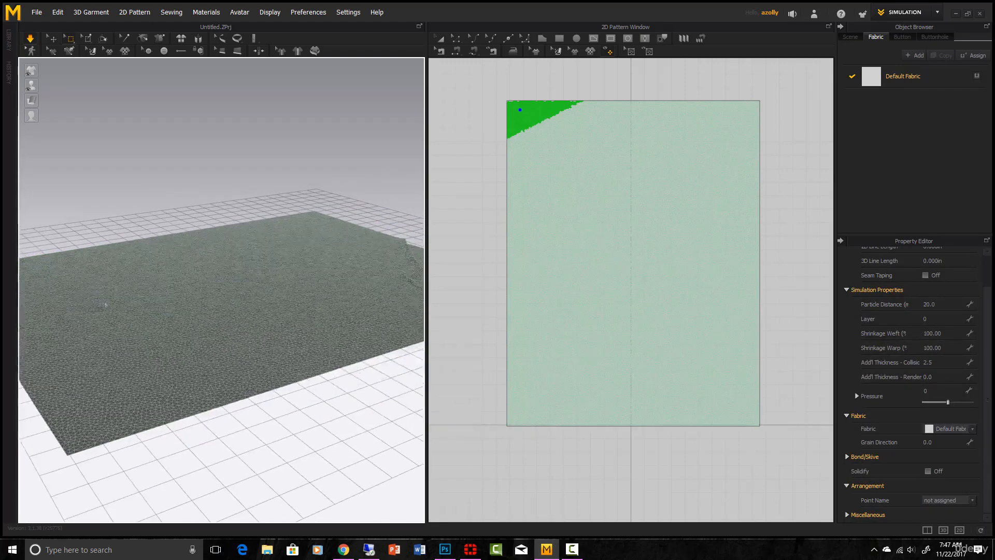
drag(325, 407, 261, 331)
right_drag(292, 381, 190, 422)
drag(257, 387, 245, 310)
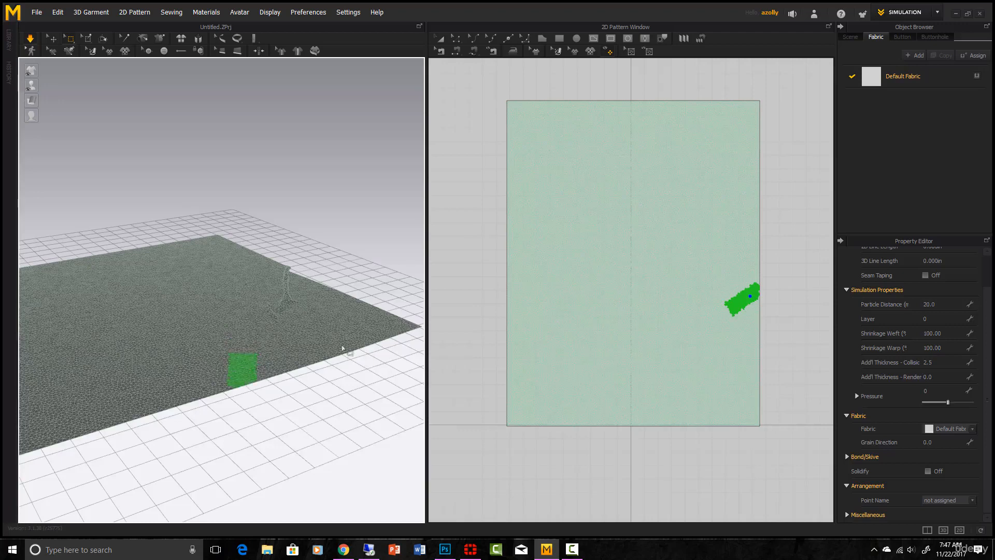
right_drag(342, 348, 261, 361)
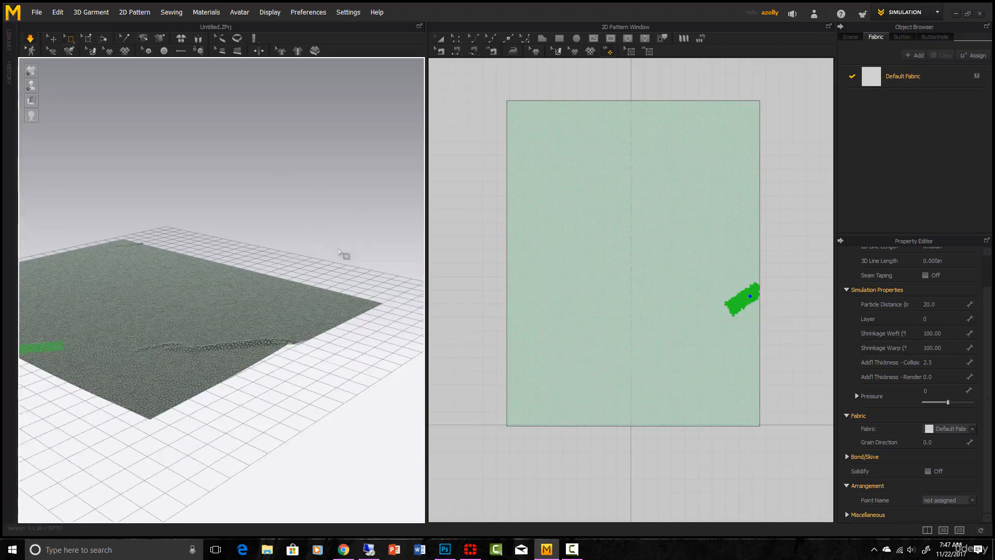
click(52, 39)
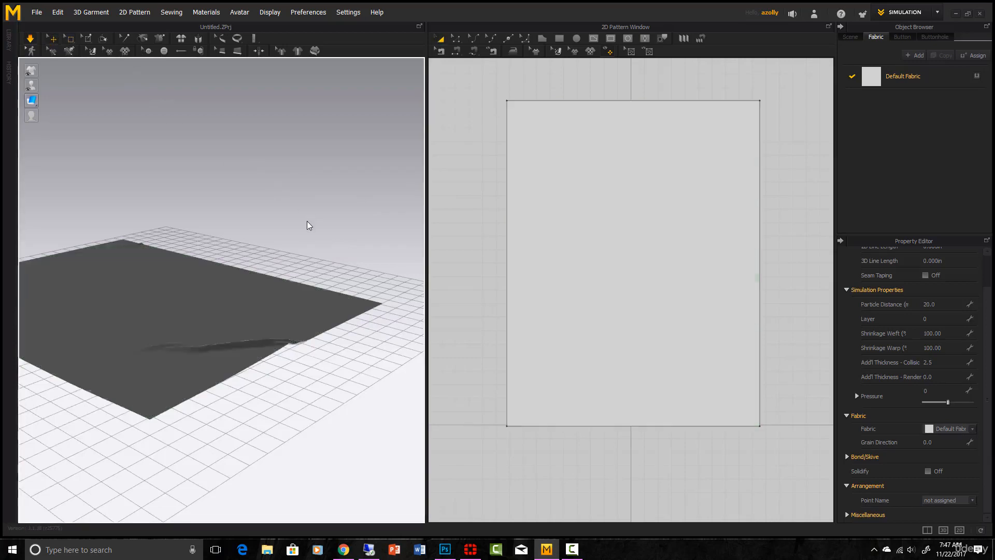
scroll(269, 335, down, 2)
right_drag(273, 352, 318, 378)
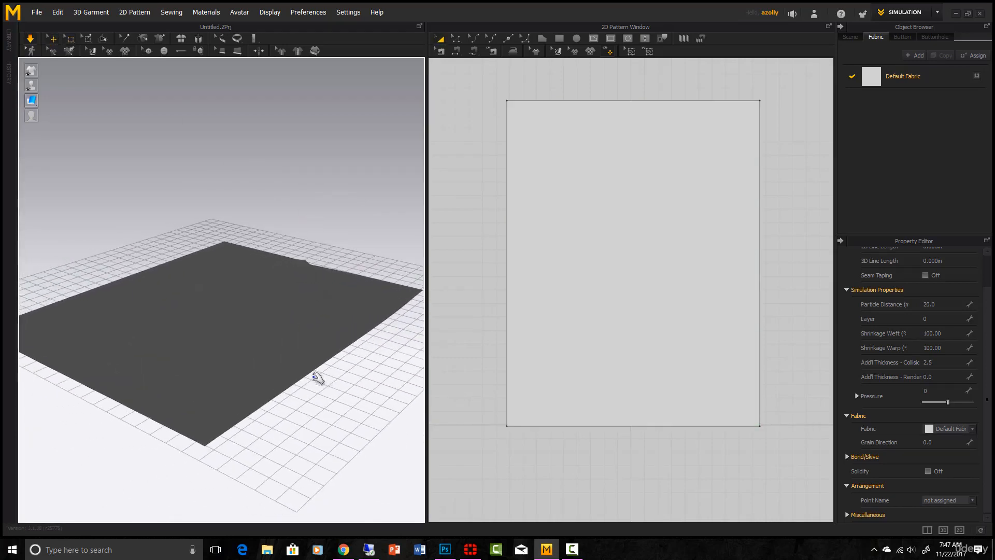
Pull a larger mesh area at the pattern's upper-right corner upward, and return to Select/Move to inspect the wrinkles from several sides.
click(69, 38)
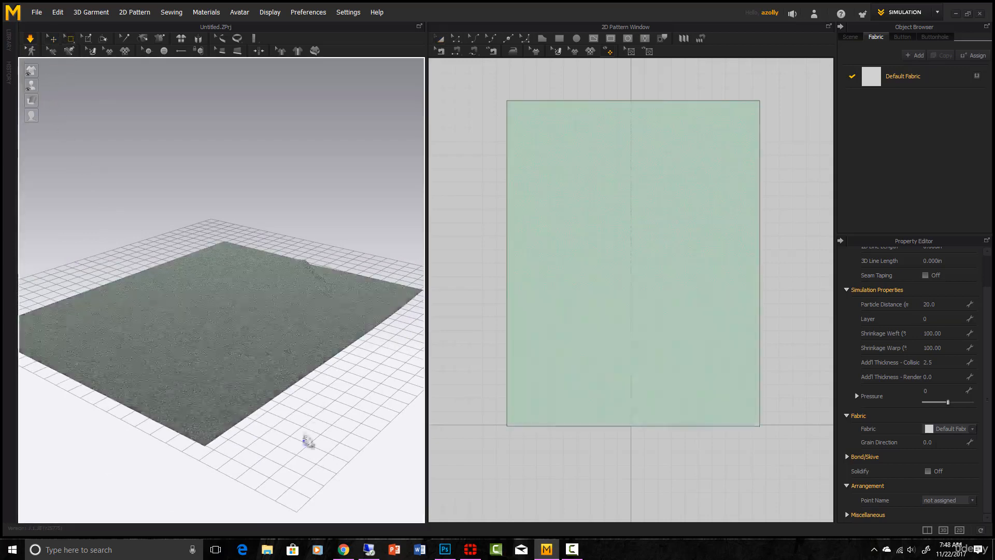
drag(153, 386, 132, 365)
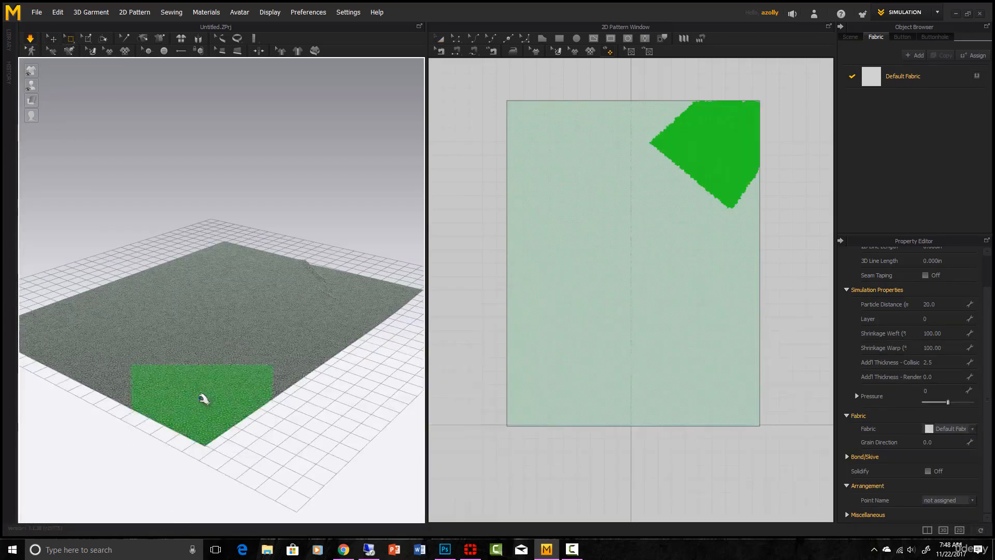
drag(203, 399, 207, 345)
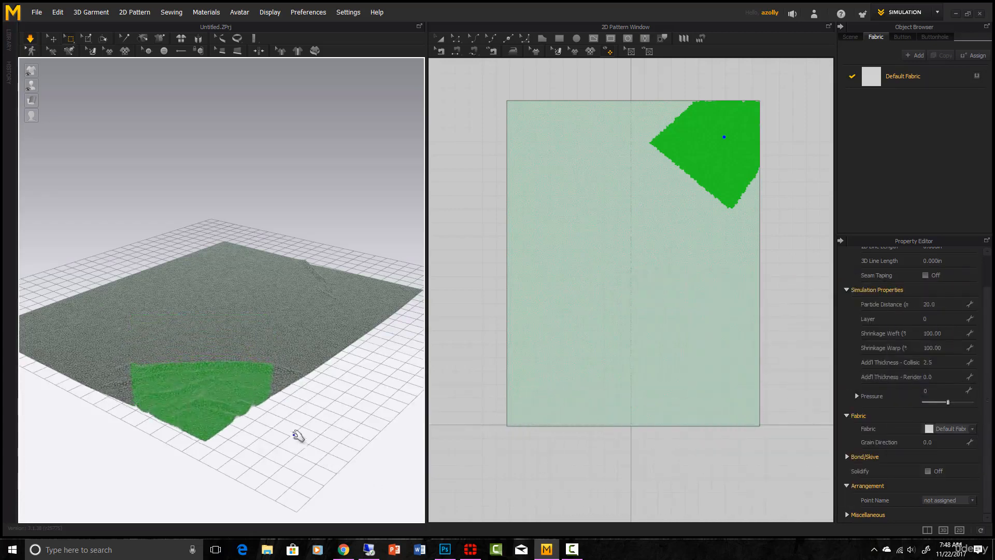
right_drag(318, 424, 302, 424)
click(54, 37)
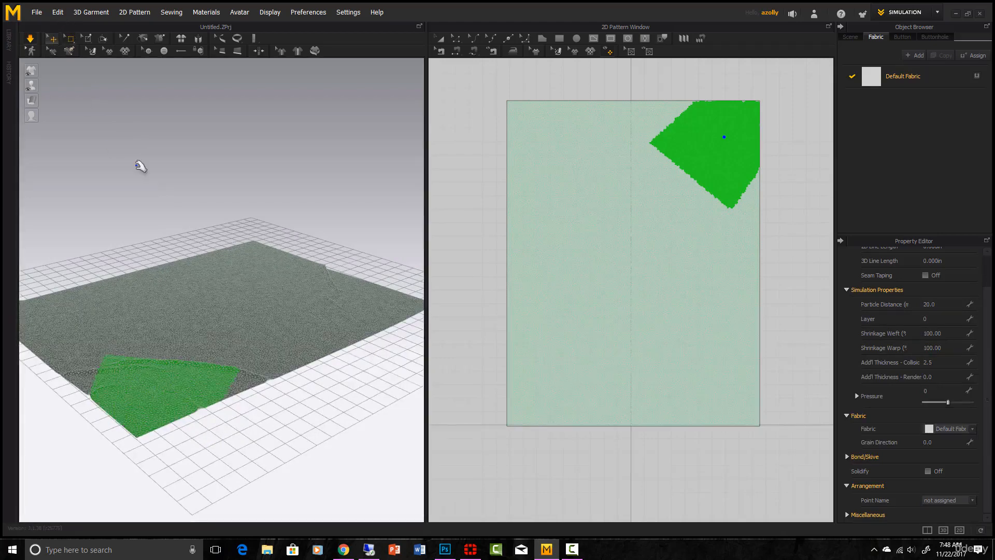
scroll(305, 337, down, 2)
mouse_move(305, 338)
right_down()
mouse_move(240, 329)
mouse_move(304, 343)
right_up()
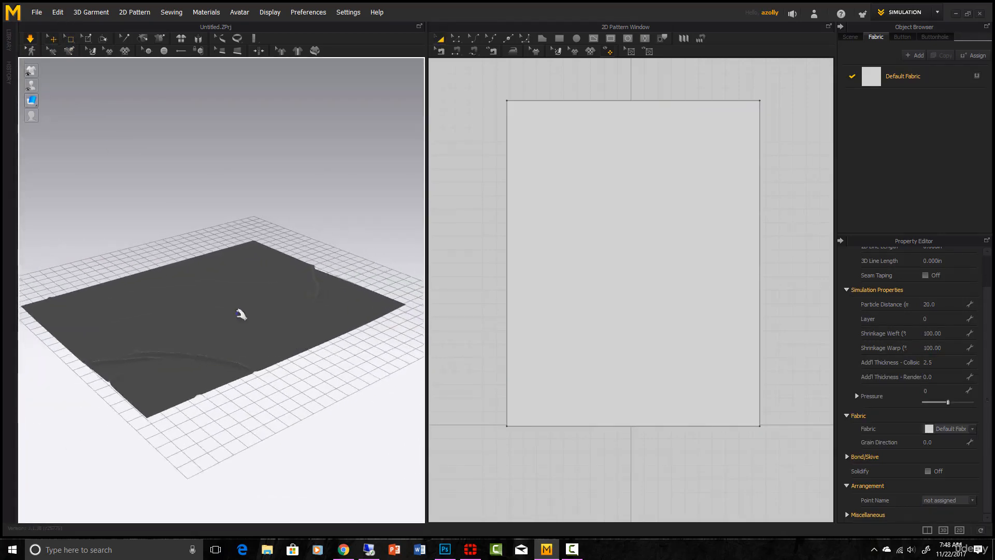
right_drag(240, 313, 370, 279)
right_drag(238, 366, 422, 355)
right_drag(559, 372, 262, 400)
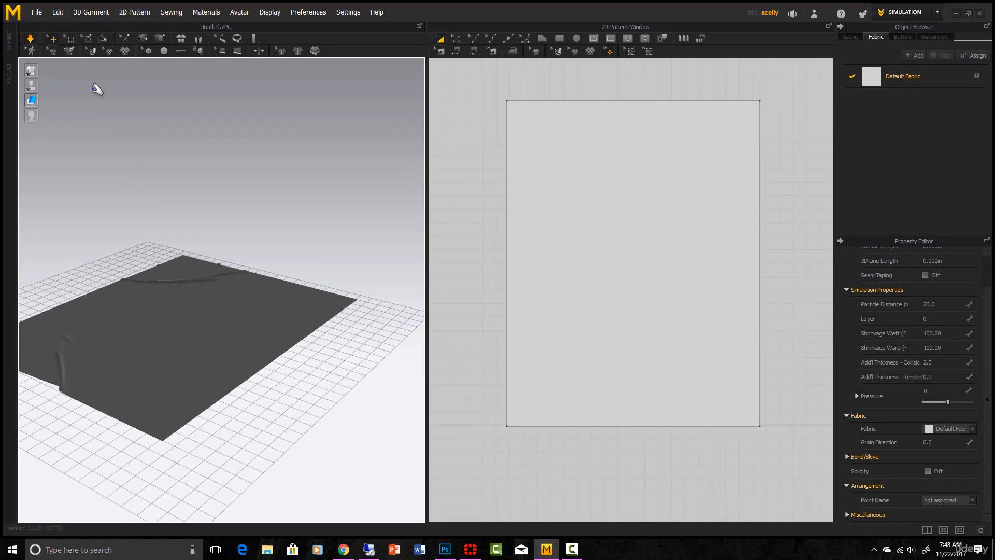
Box-select the mesh along the lower part of the pattern's left edge and tug it.
click(71, 38)
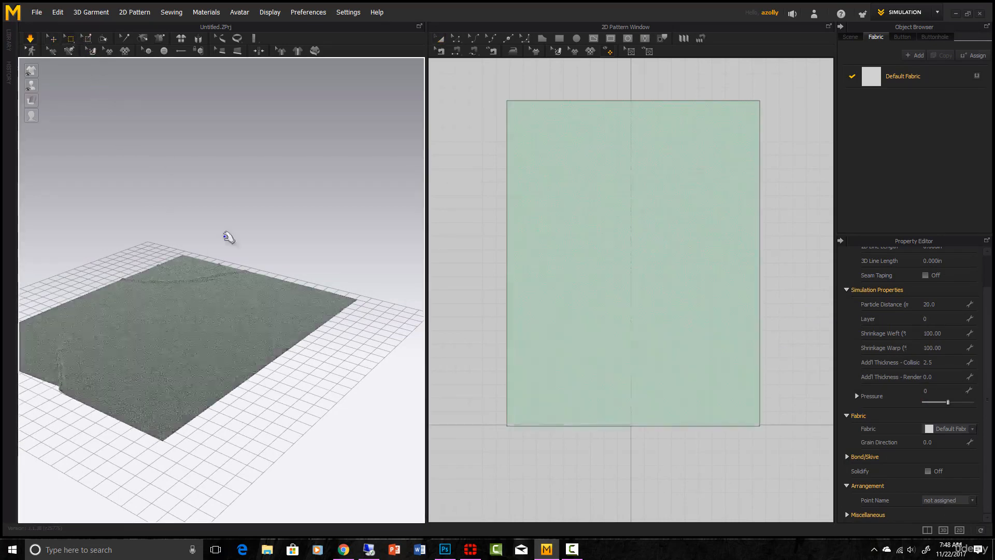
drag(258, 418, 210, 358)
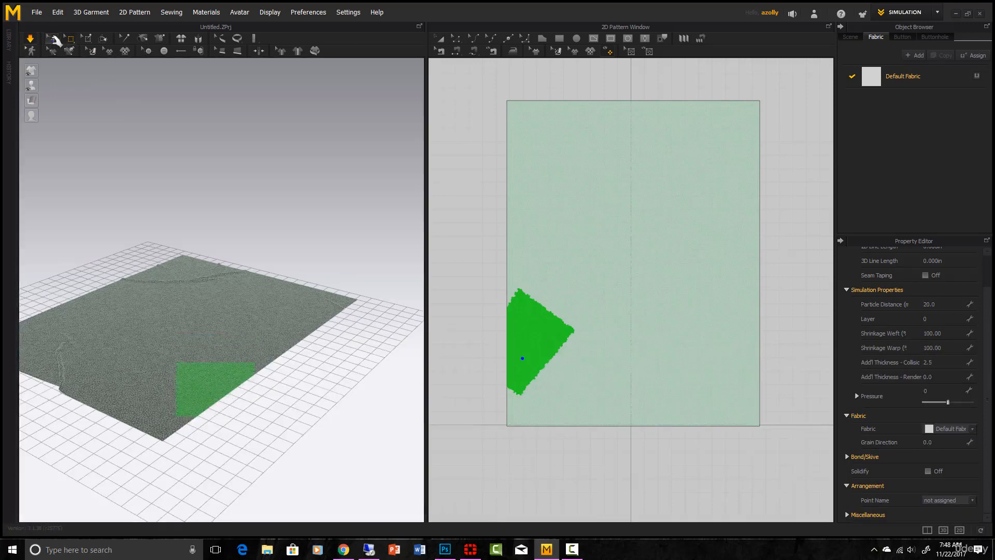
Raise and tilt the whole cloth above the grid, and simulate it so it falls back onto the ground.
click(209, 326)
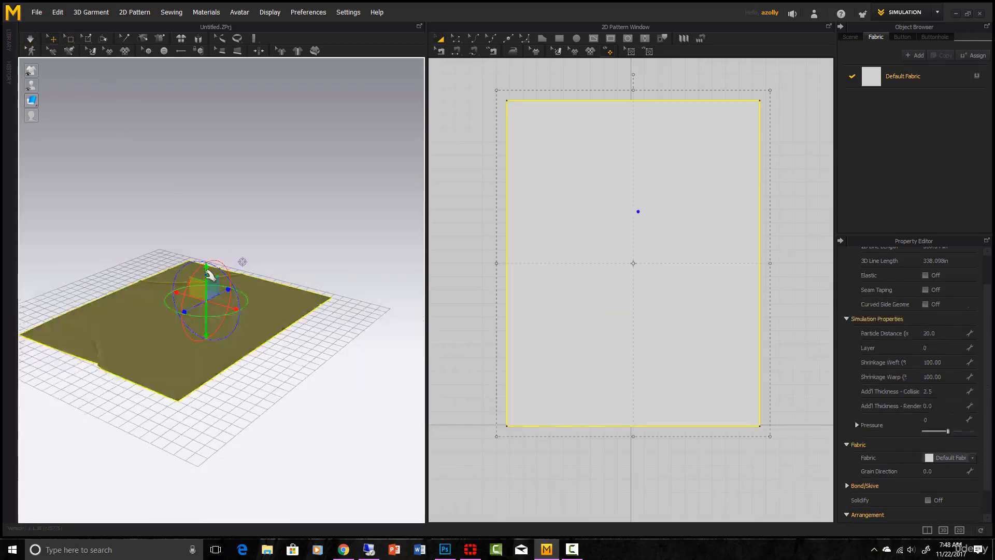
drag(209, 254, 190, 265)
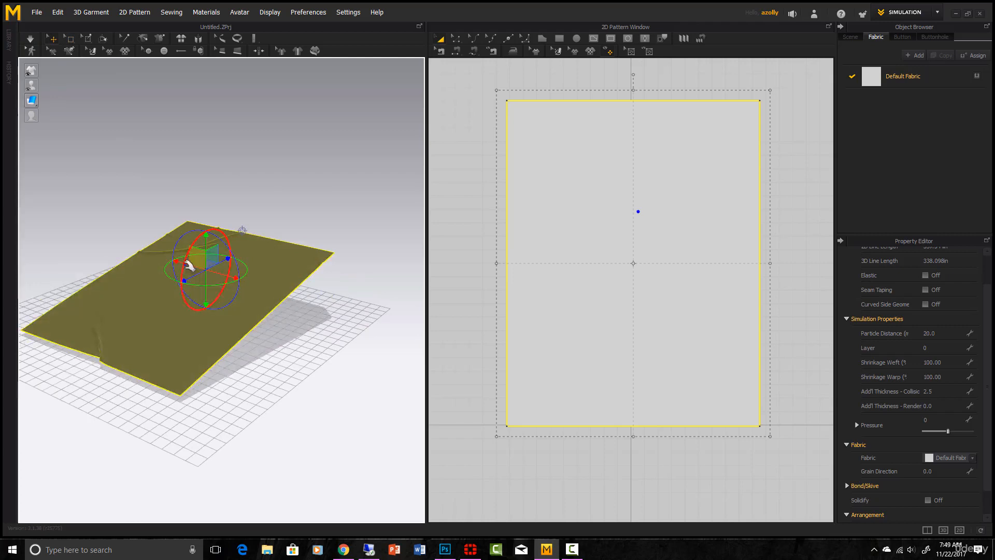
key(space)
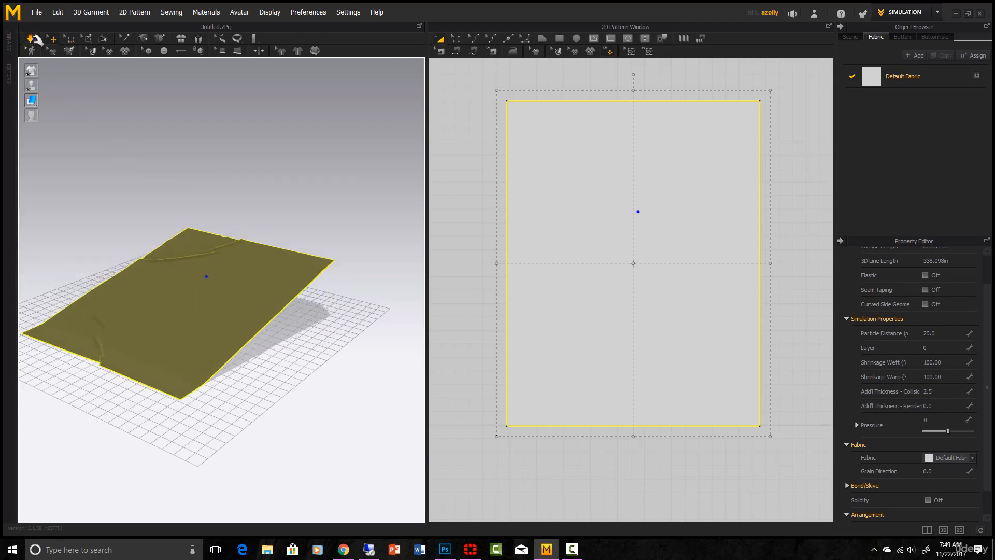
right_drag(130, 426, 290, 377)
scroll(254, 328, up, 2)
scroll(258, 375, up, 2)
scroll(259, 403, down, 2)
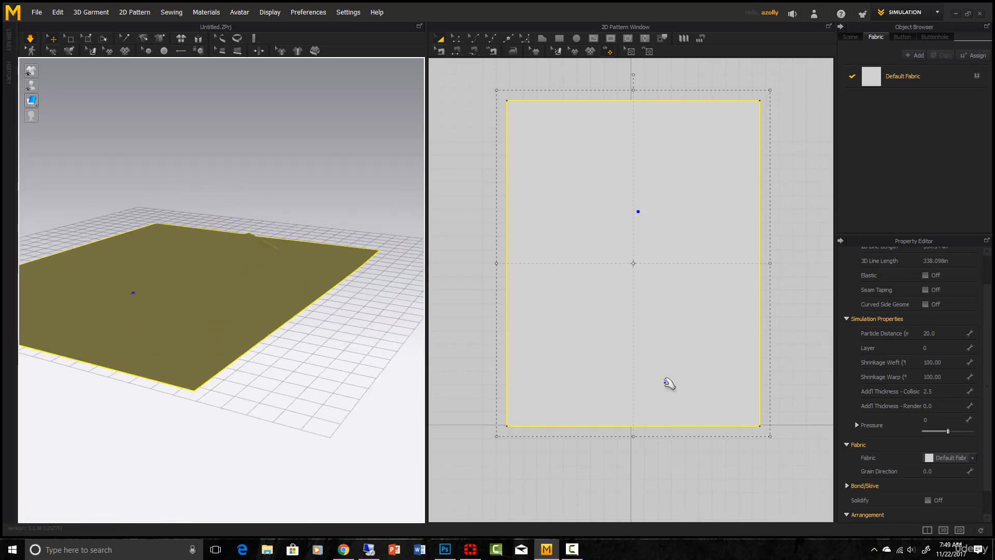
Set the cloth's additional rendering thickness to 1.0 and switch the 3D display to Thick Textured Surface to inspect its edge.
click(936, 376)
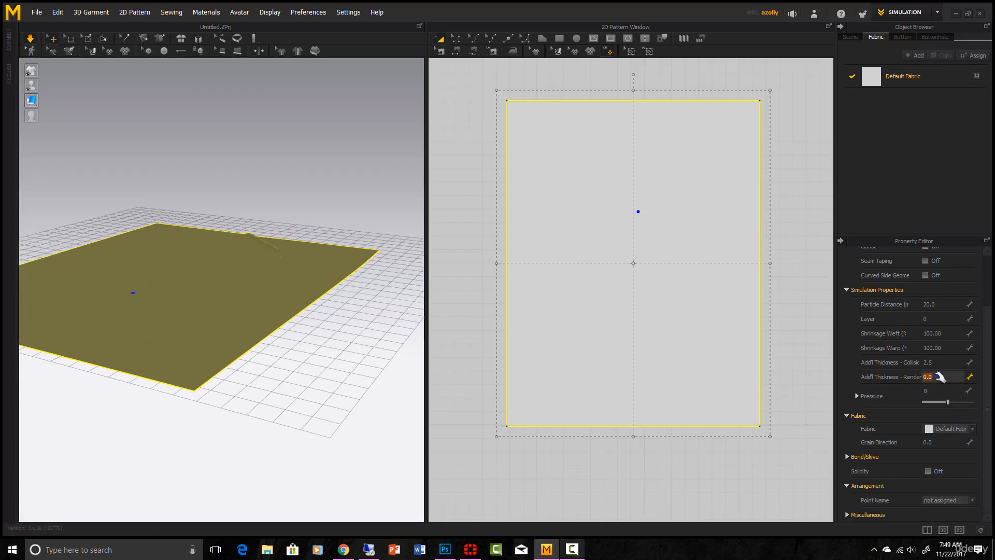
text(1)
key(Return)
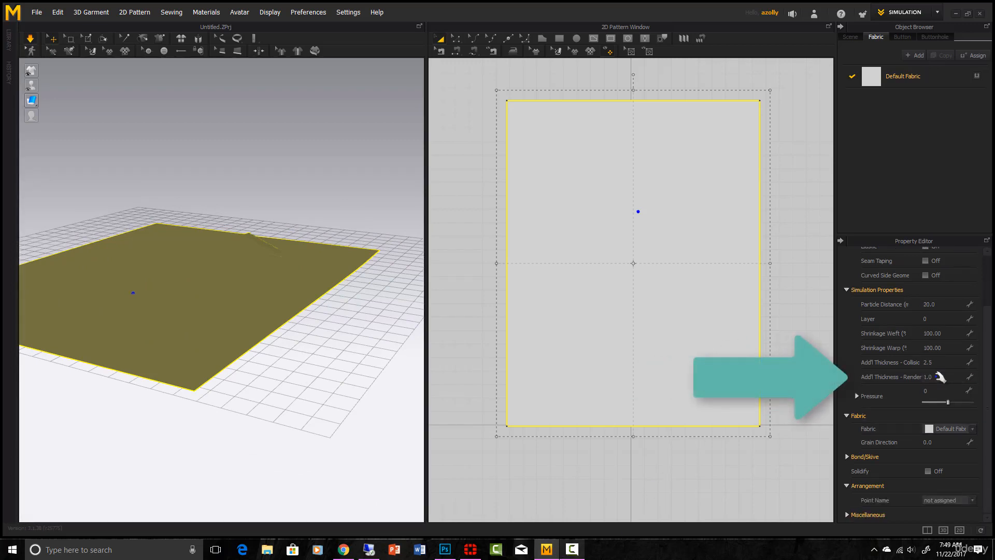
scroll(317, 351, up, 2)
mouse_move(32, 100)
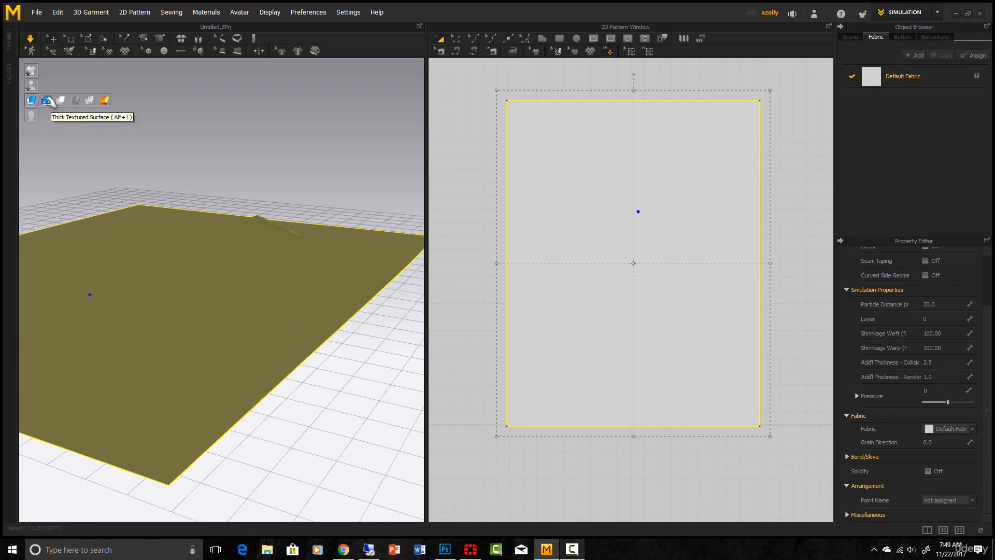
click(48, 100)
right_drag(77, 125, 310, 197)
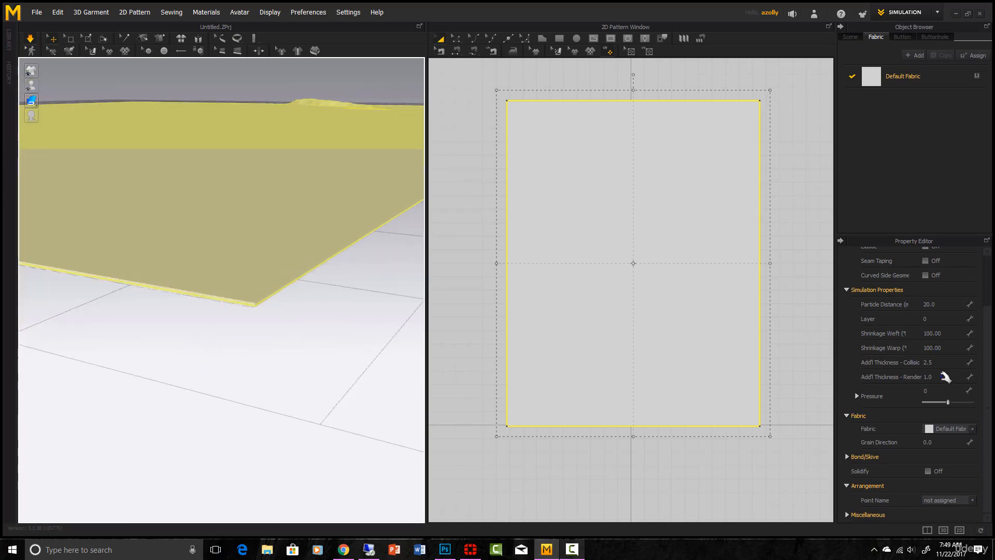
Increase the cloth's additional rendering thickness to 2.0 and check the thicker edge in the 3D view.
click(946, 377)
text(2)
key(Return)
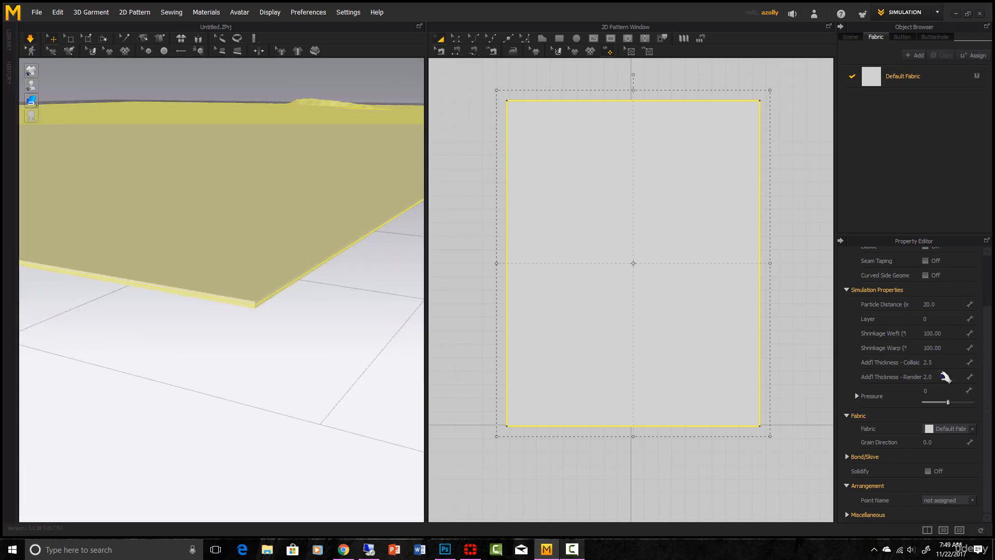
right_drag(335, 156, 144, 105)
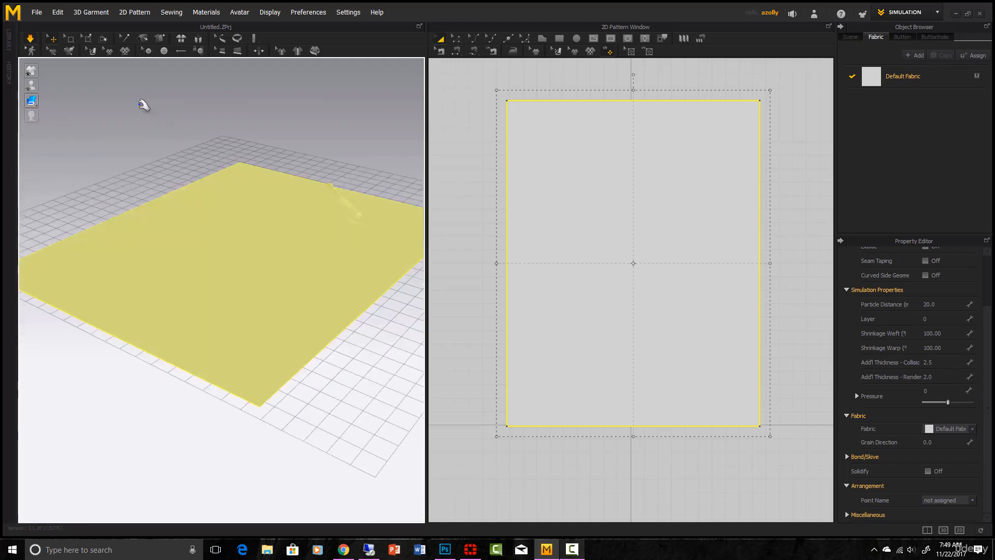
Deselect the pattern and use mesh box selection to tug the area at the cloth's nearest corner into folds.
click(316, 437)
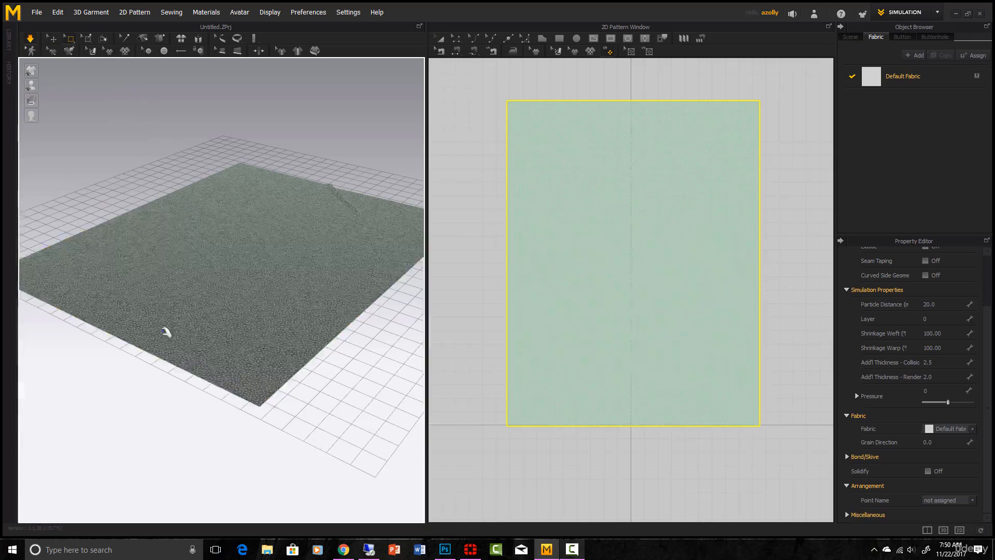
drag(262, 368, 265, 422)
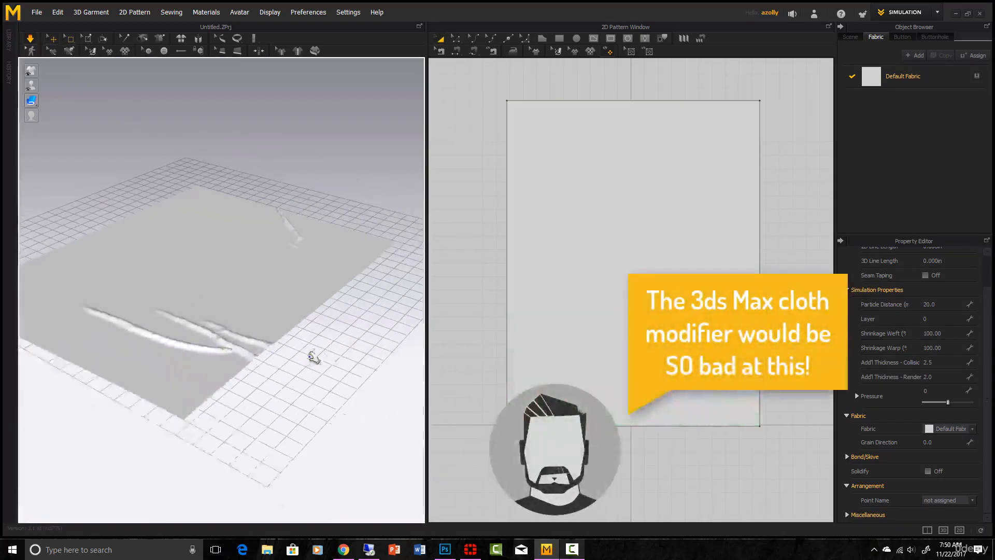
Box-select the mesh at the pattern's upper-left corner, tug it, and return to Select/Move.
right_drag(331, 371, 72, 222)
drag(124, 297, 184, 228)
click(53, 39)
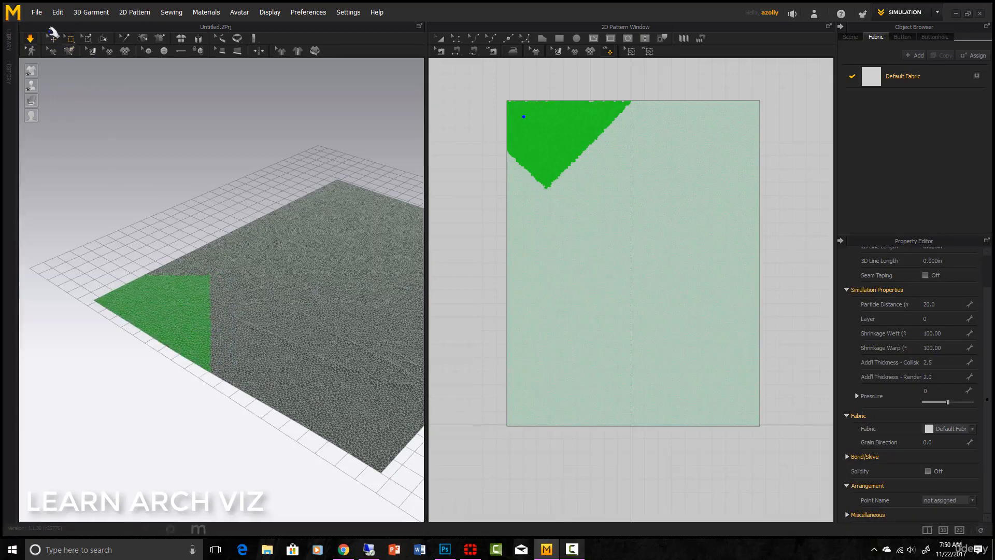